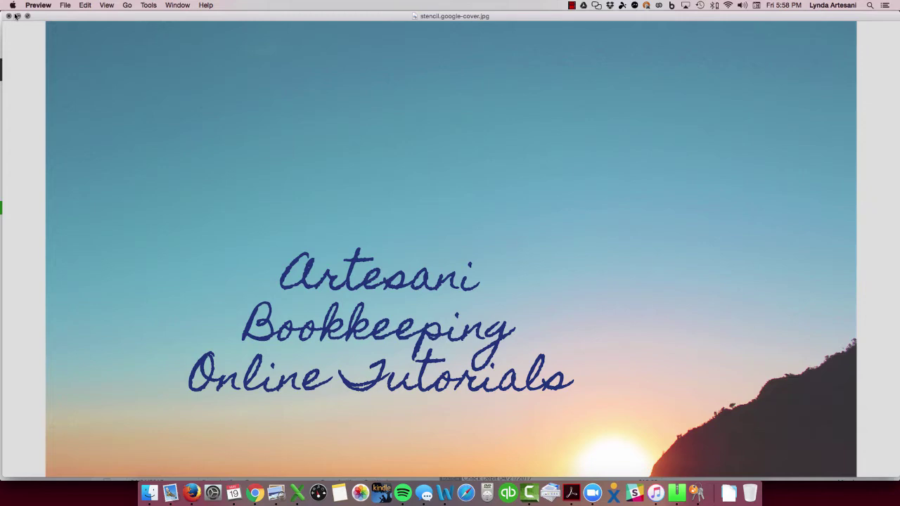
Minimize the Preview cover image to reveal the Checking feed with 18 transactions.
{"action": "left_click", "coordinate": [17, 15]}
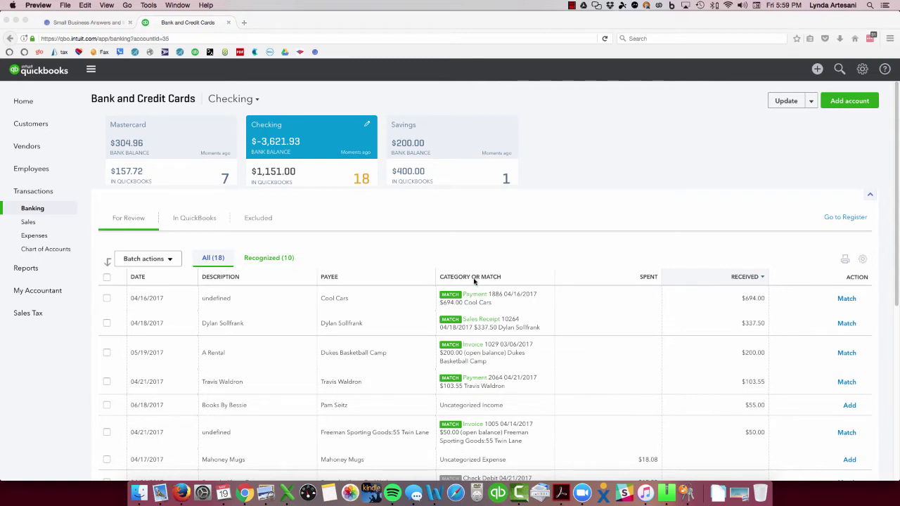
Match the Cool Cars $694.00 payment and the $337.50 sales receipt deposit in Checking.
{"action": "left_click", "coordinate": [475, 280]}
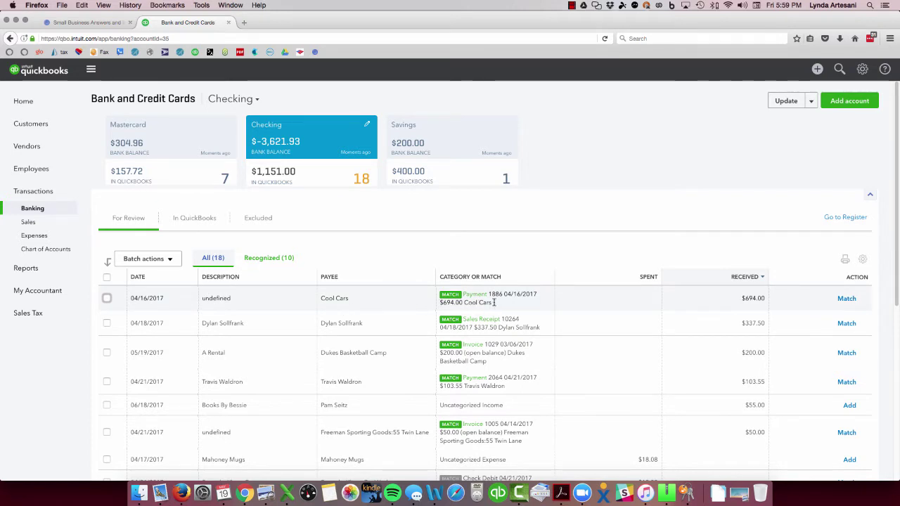
{"action": "left_click", "coordinate": [161, 301]}
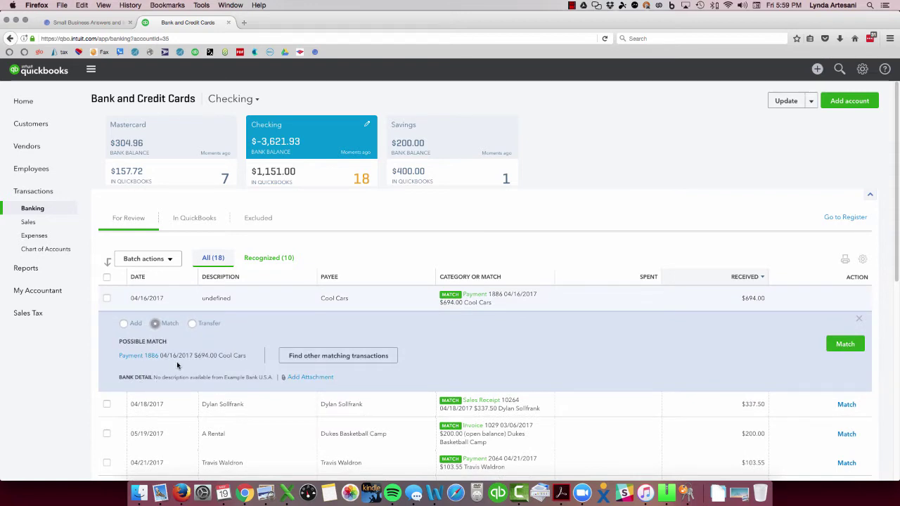
{"action": "left_click", "coordinate": [840, 345]}
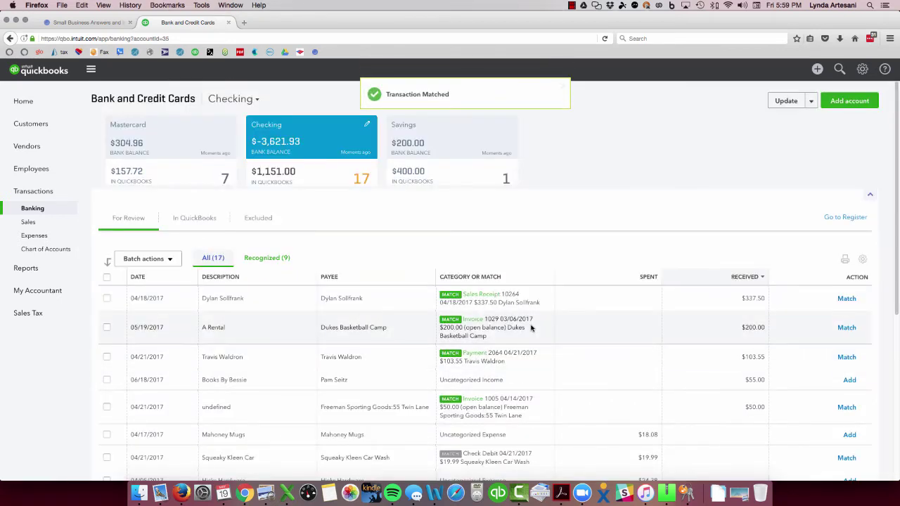
{"action": "left_click", "coordinate": [847, 299]}
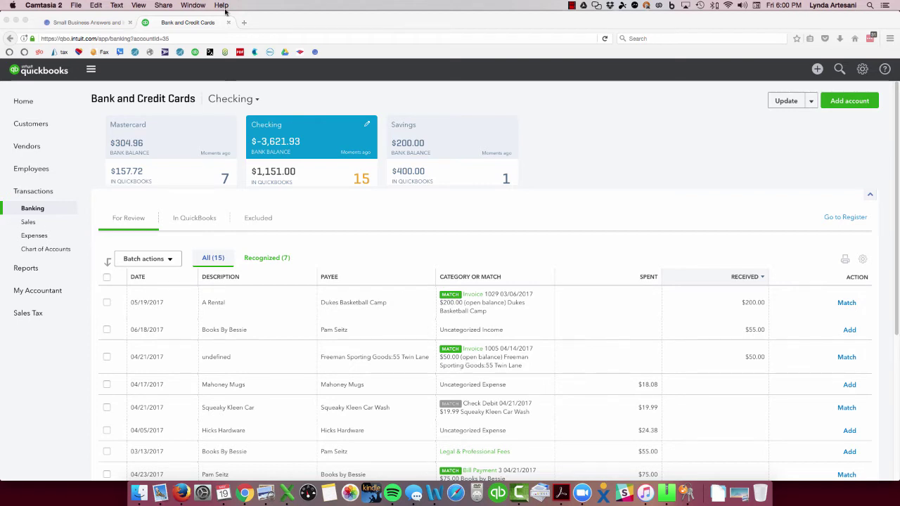
Open Customers in a new tab and go to Freeman Sporting Goods' 55 Twin Lane sub-customer.
{"action": "right_click", "coordinate": [25, 124]}
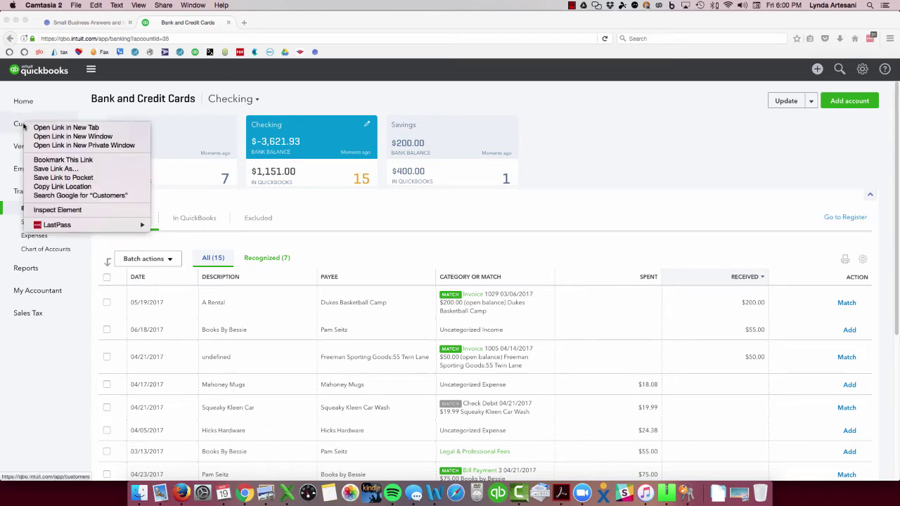
{"action": "left_click", "coordinate": [66, 128]}
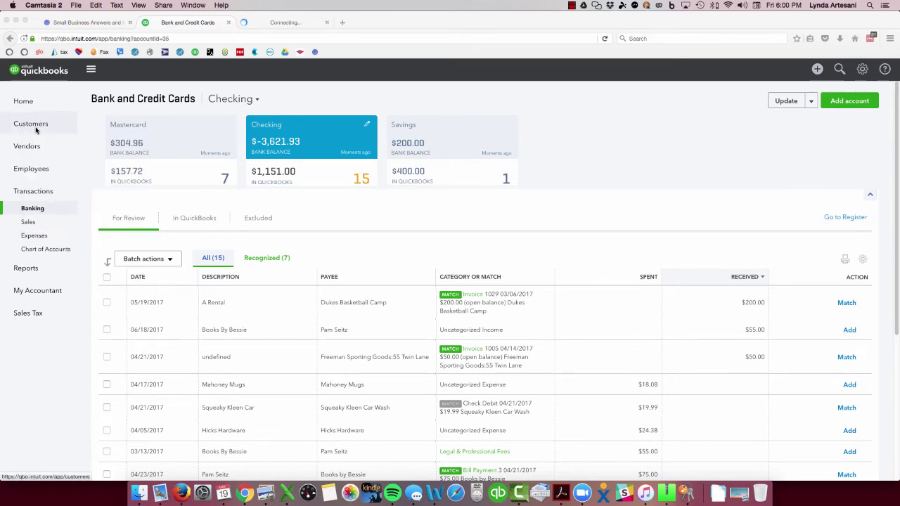
{"action": "left_click", "coordinate": [264, 27]}
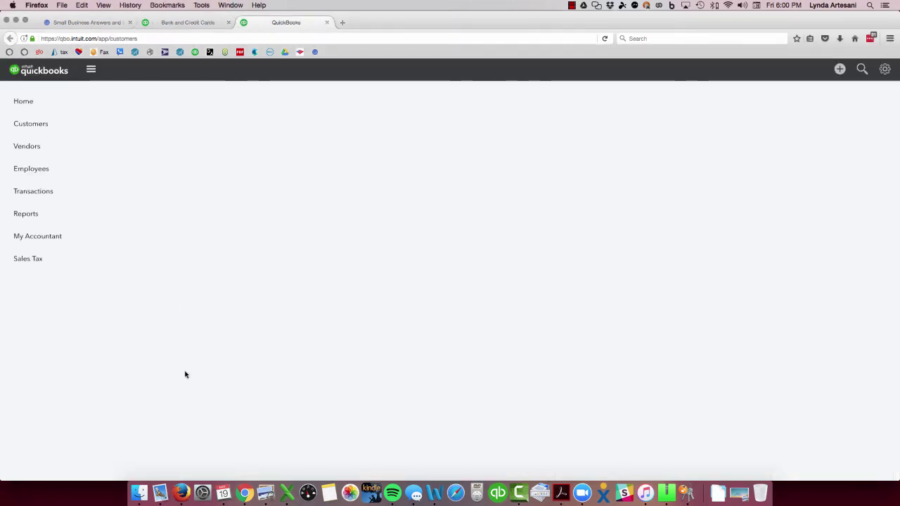
{"action": "left_click", "coordinate": [41, 128]}
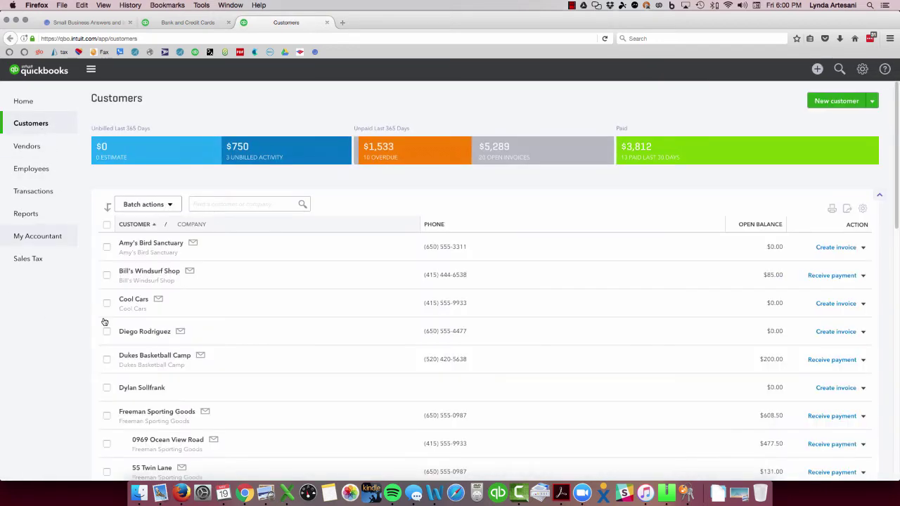
{"action": "scroll", "coordinate": [176, 418], "scroll_direction": "down", "scroll_amount": 2}
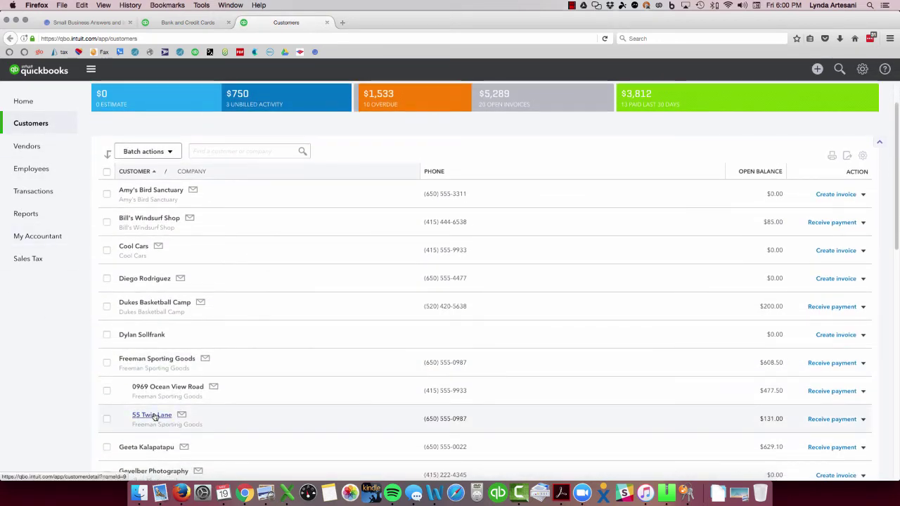
{"action": "left_click", "coordinate": [155, 417]}
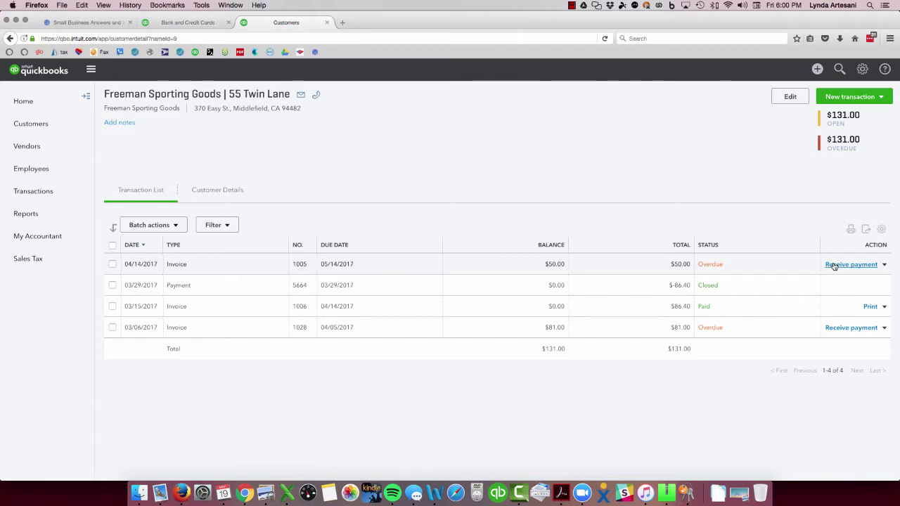
Receive a $50.00 check, reference 1234, on invoice 1005 into Undeposited Funds.
{"action": "left_click", "coordinate": [834, 265]}
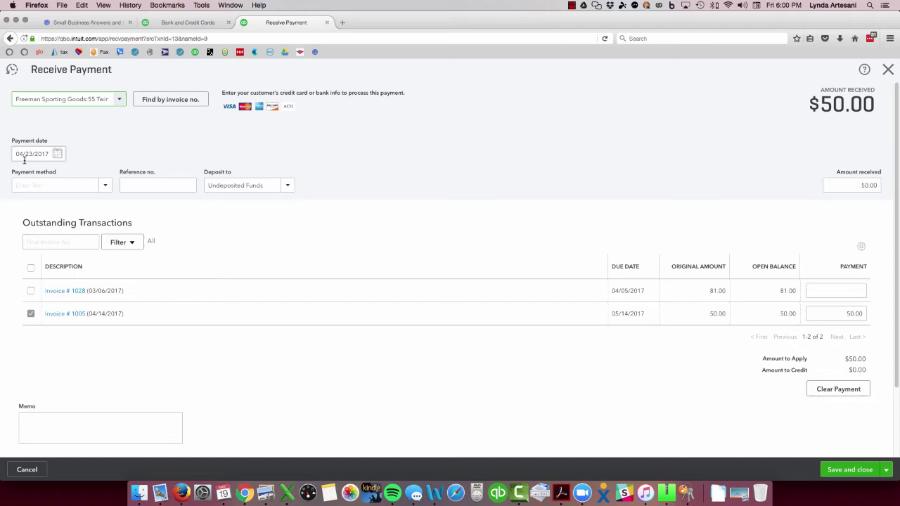
{"action": "left_click", "coordinate": [102, 186]}
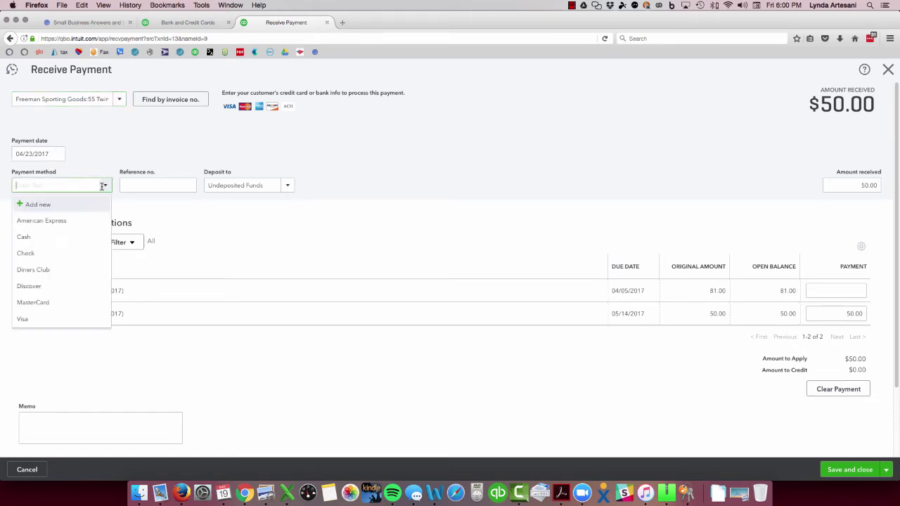
{"action": "left_click", "coordinate": [26, 254]}
{"action": "left_click", "coordinate": [150, 182]}
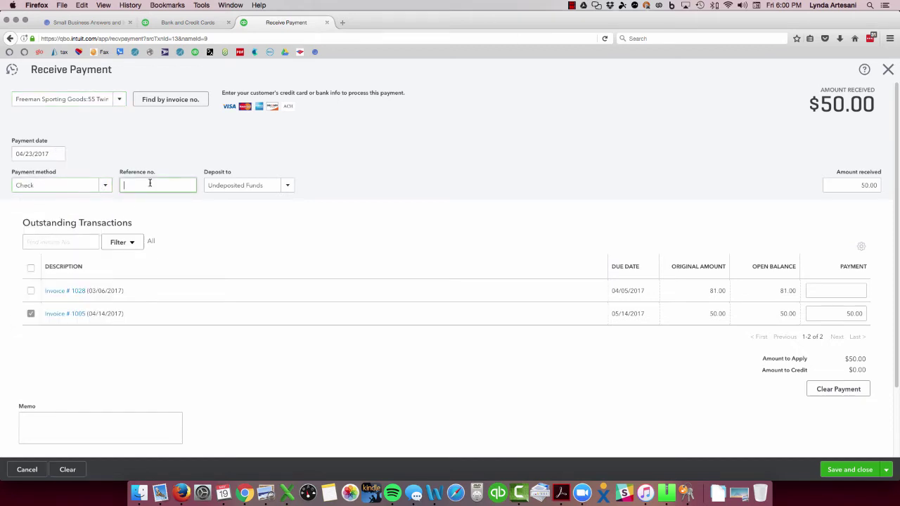
{"action": "type", "text": "1234"}
{"action": "left_click", "coordinate": [851, 470]}
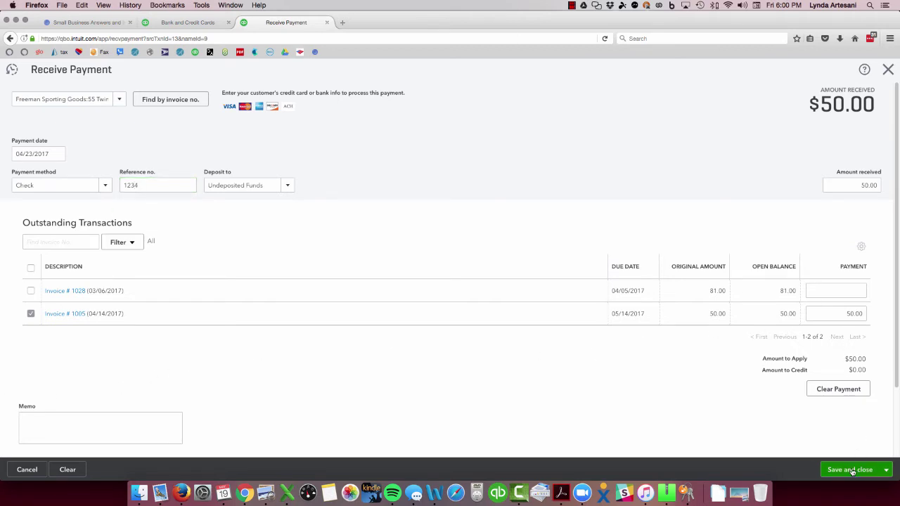
{"action": "left_click", "coordinate": [168, 24]}
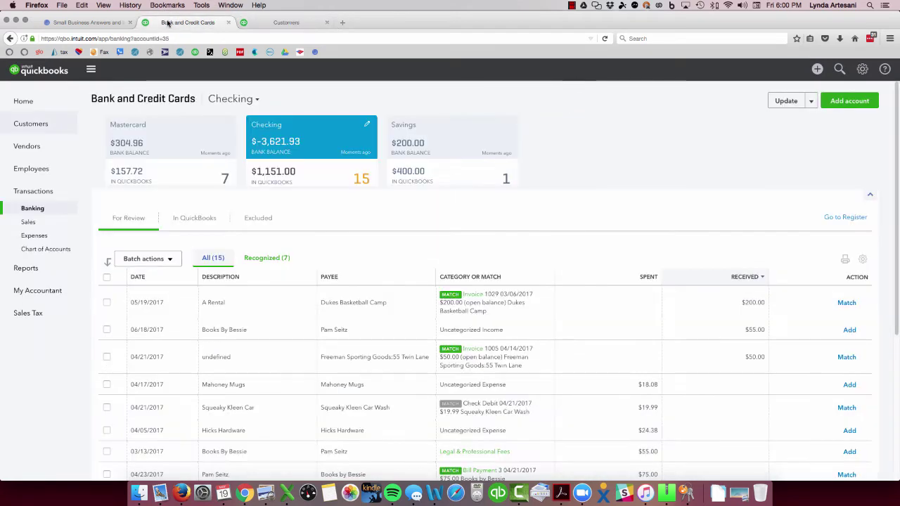
Reload the feed and match the $50.00 Freeman Sporting Goods deposit to payment 1234.
{"action": "left_click", "coordinate": [604, 39]}
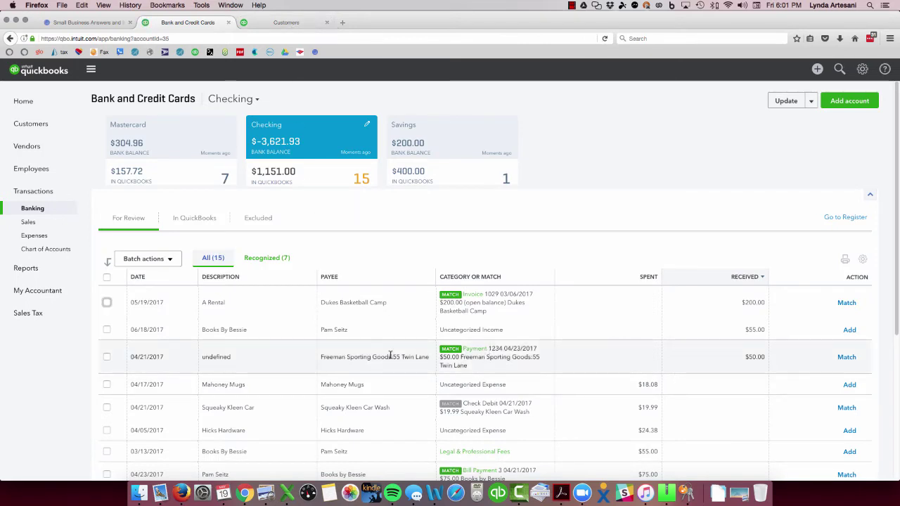
{"action": "left_click", "coordinate": [844, 358]}
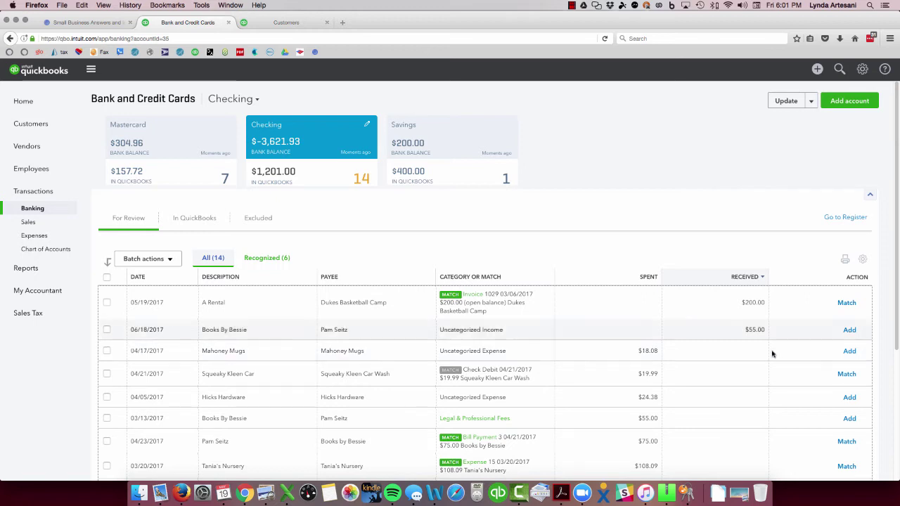
{"action": "scroll", "coordinate": [727, 383], "scroll_direction": "down", "scroll_amount": 3}
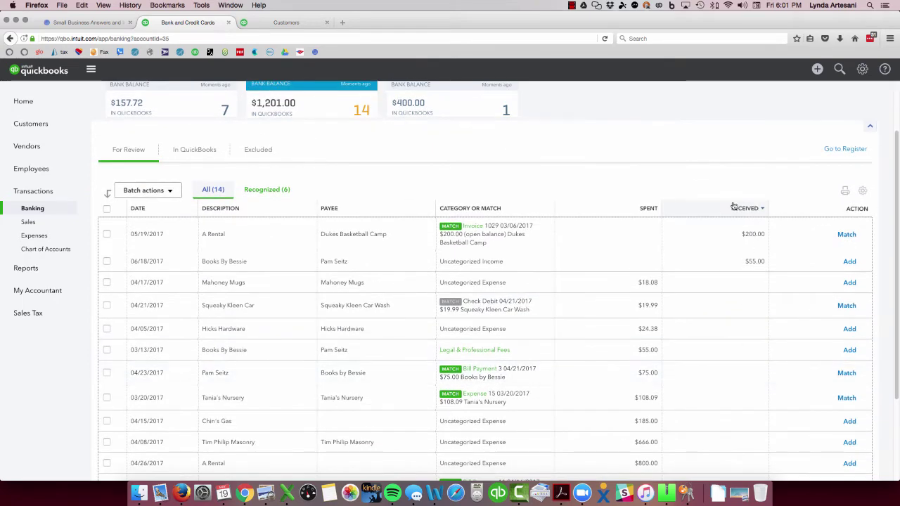
{"action": "left_click", "coordinate": [733, 209]}
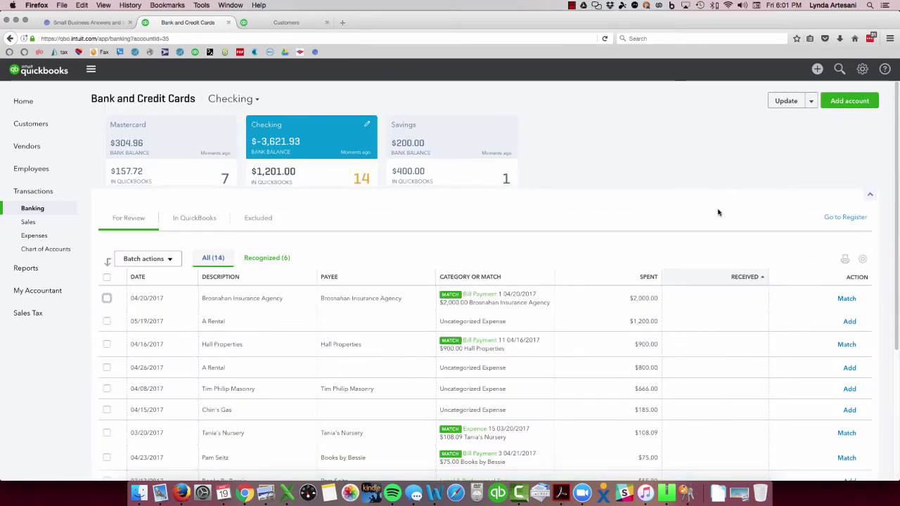
{"action": "left_click", "coordinate": [695, 277]}
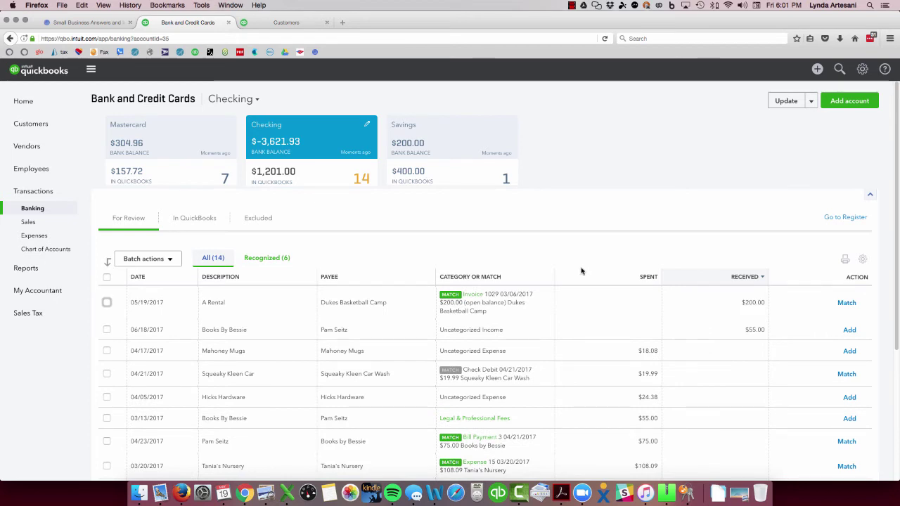
Receive Dukes Basketball Camp's $200.00 check, reference 233, on invoice 1029 into Undeposited Funds.
{"action": "left_click", "coordinate": [28, 130]}
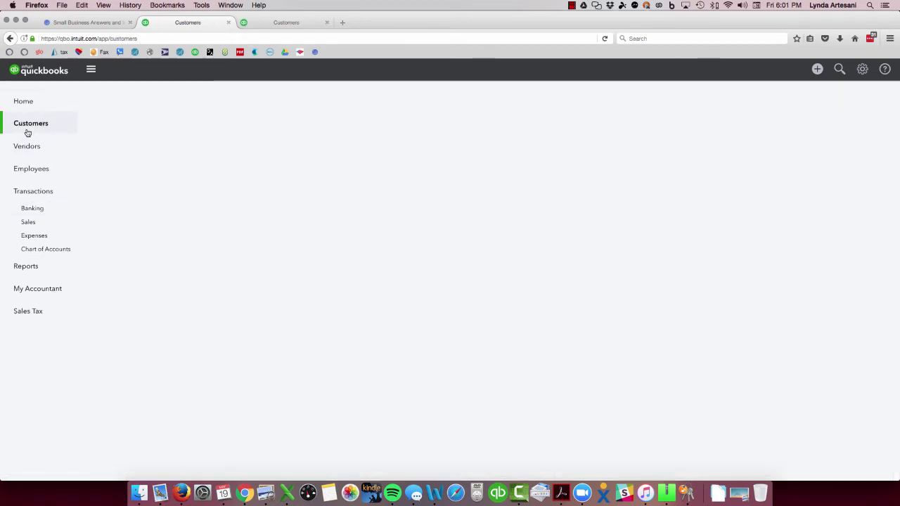
{"action": "scroll", "coordinate": [27, 131], "scroll_direction": "down", "scroll_amount": 2}
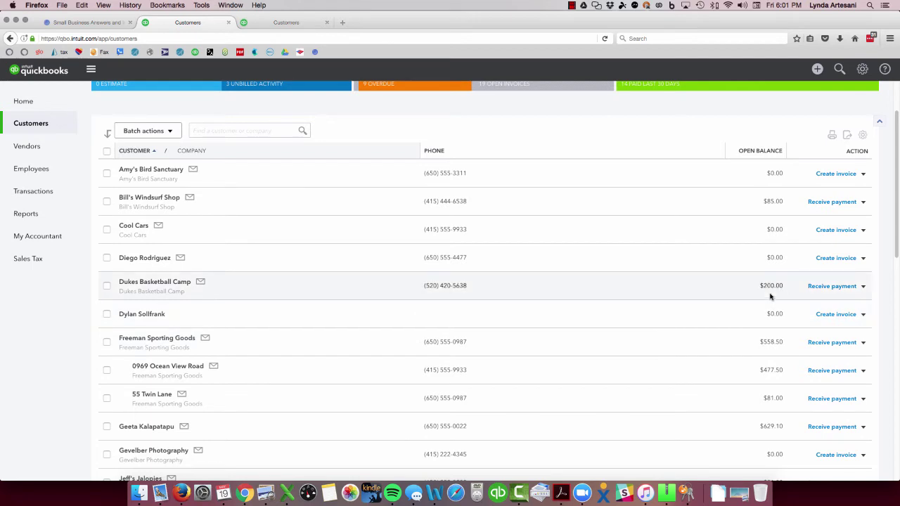
{"action": "left_click", "coordinate": [832, 286]}
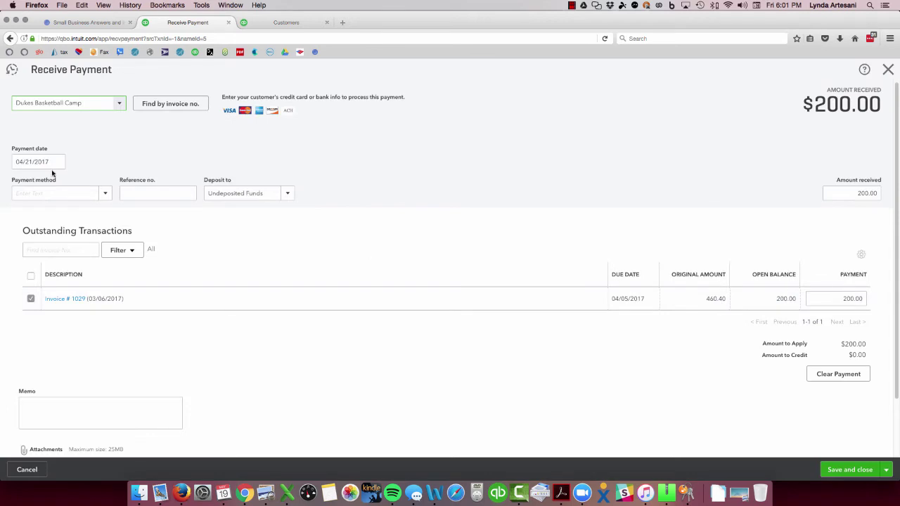
{"action": "left_click", "coordinate": [56, 193]}
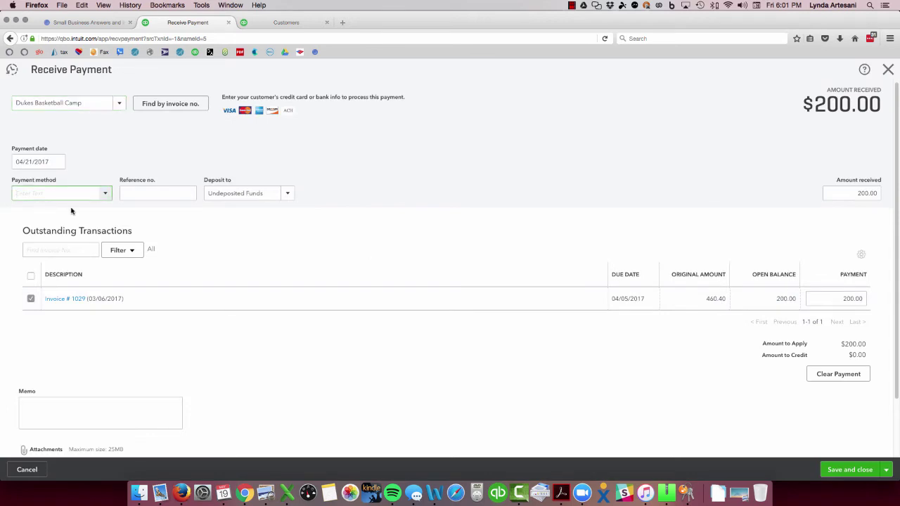
{"action": "left_click", "coordinate": [105, 194]}
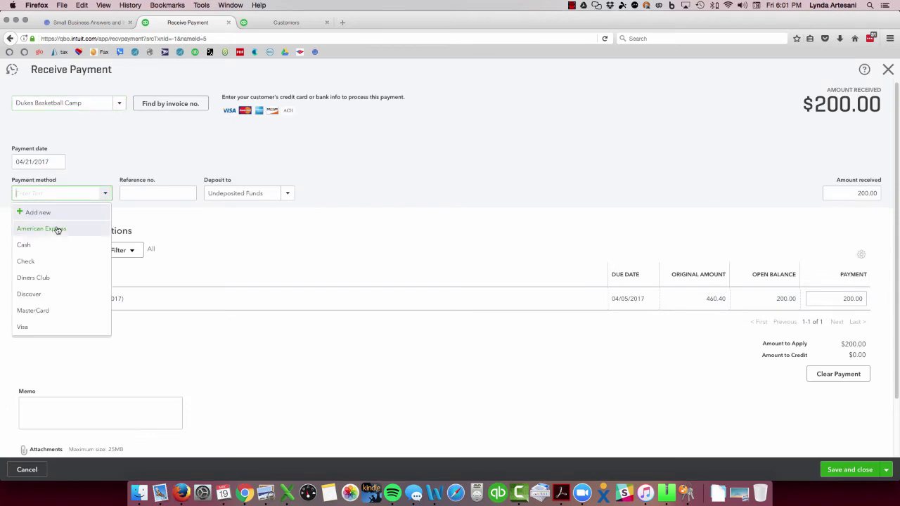
{"action": "left_click", "coordinate": [26, 260]}
{"action": "left_click", "coordinate": [129, 194]}
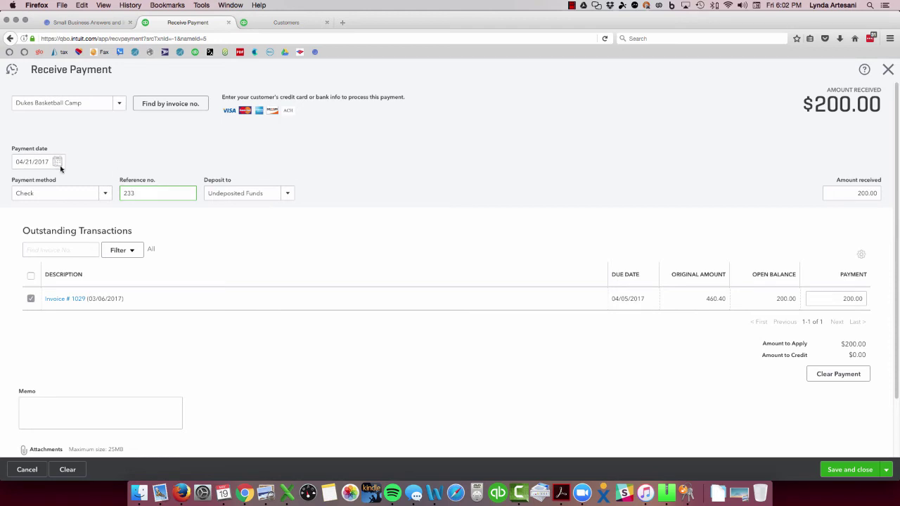
{"action": "left_click", "coordinate": [853, 469]}
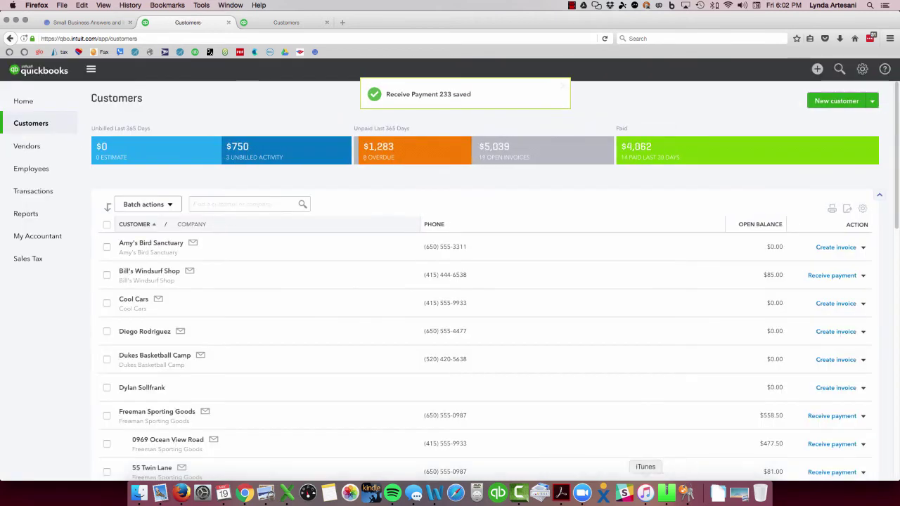
Receive Bill's Windsurf Shop's $85.00 check, reference 5678, on invoice 1027 into Undeposited Funds.
{"action": "left_click", "coordinate": [821, 276]}
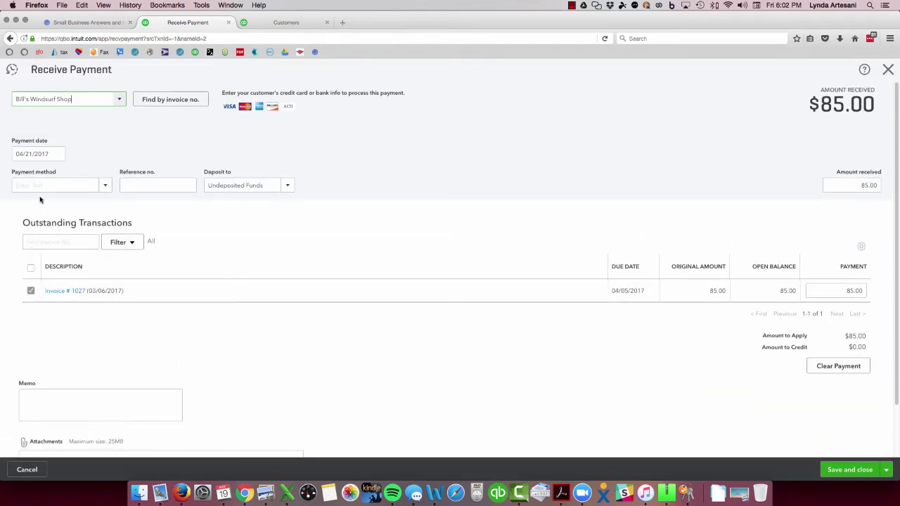
{"action": "left_click", "coordinate": [43, 188]}
{"action": "type", "text": "ch"}
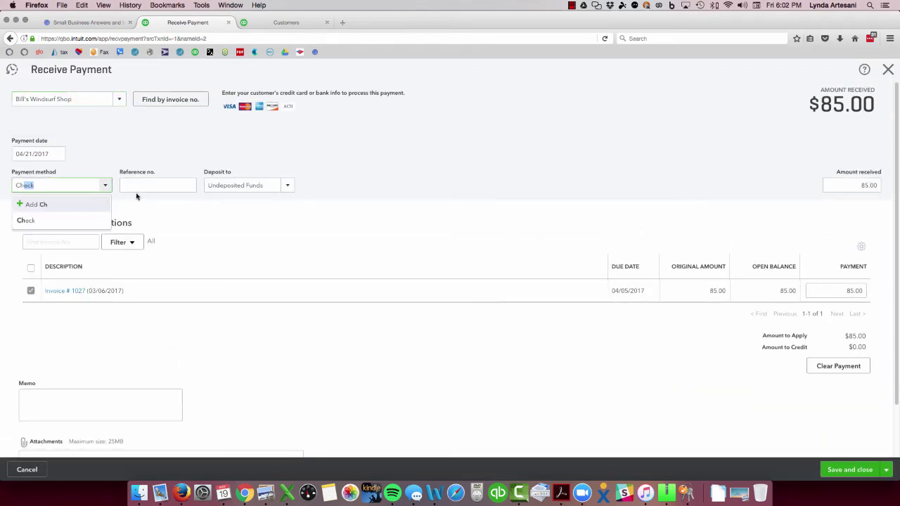
{"action": "left_click", "coordinate": [153, 182]}
{"action": "type", "text": "5678"}
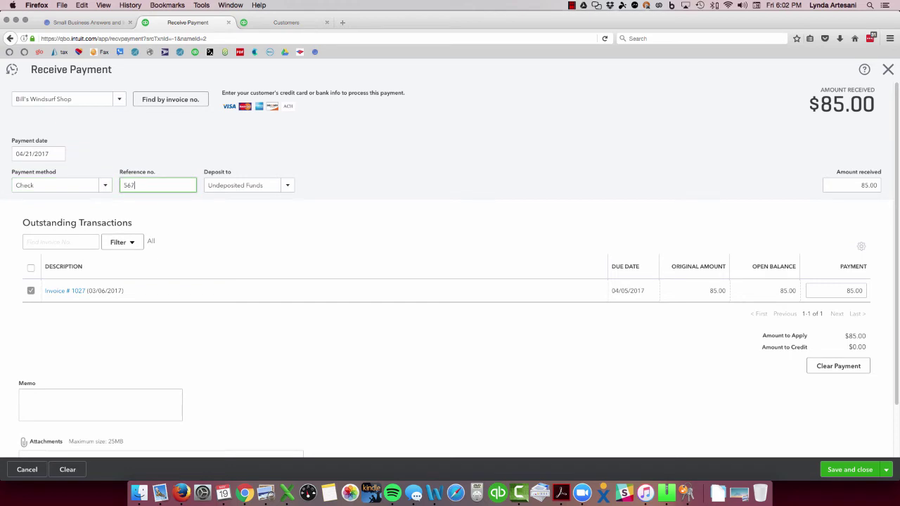
{"action": "left_click", "coordinate": [287, 185]}
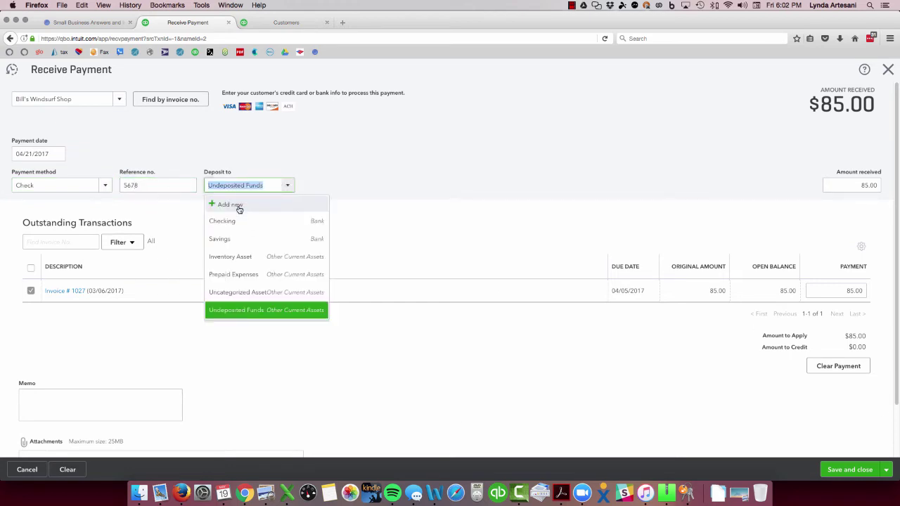
{"action": "left_click", "coordinate": [396, 213]}
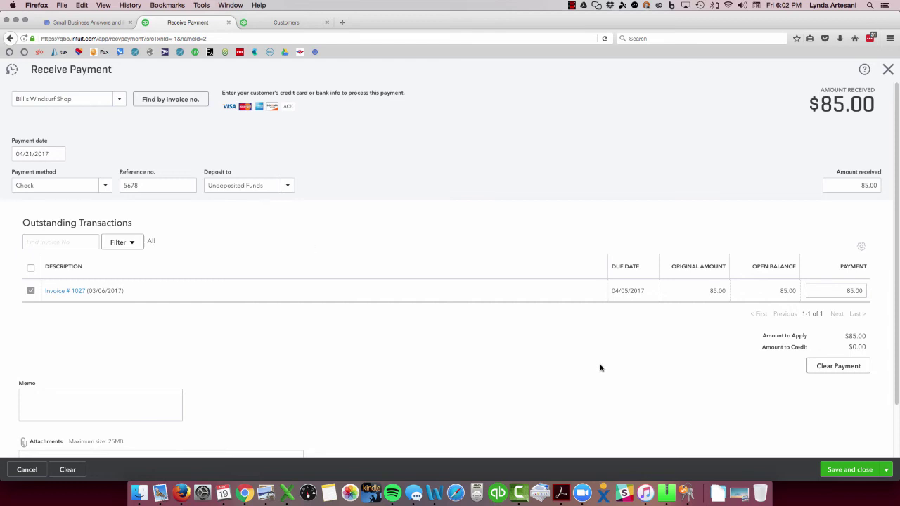
{"action": "left_click", "coordinate": [842, 470]}
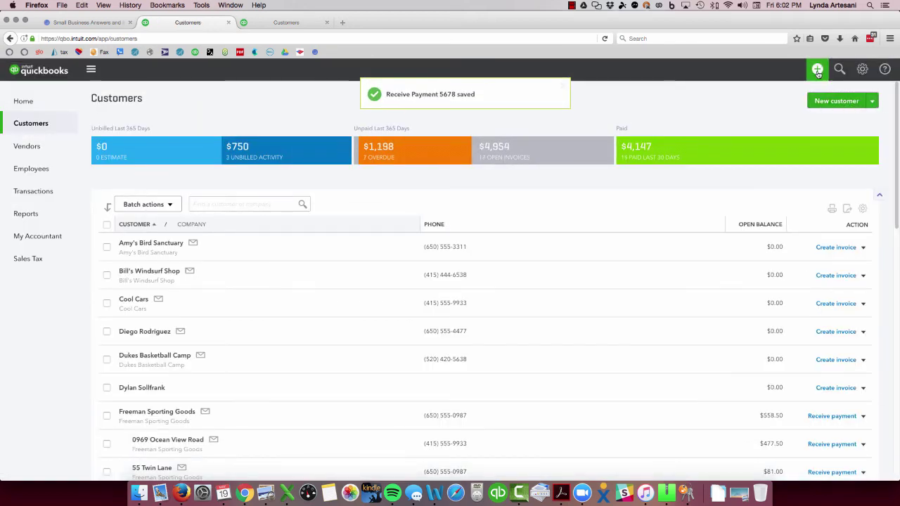
Deposit the $387.00 Freeman and $85.00 Bill's Windsurf Shop payments as $472.00 on 04/21/2017.
{"action": "left_click", "coordinate": [817, 70]}
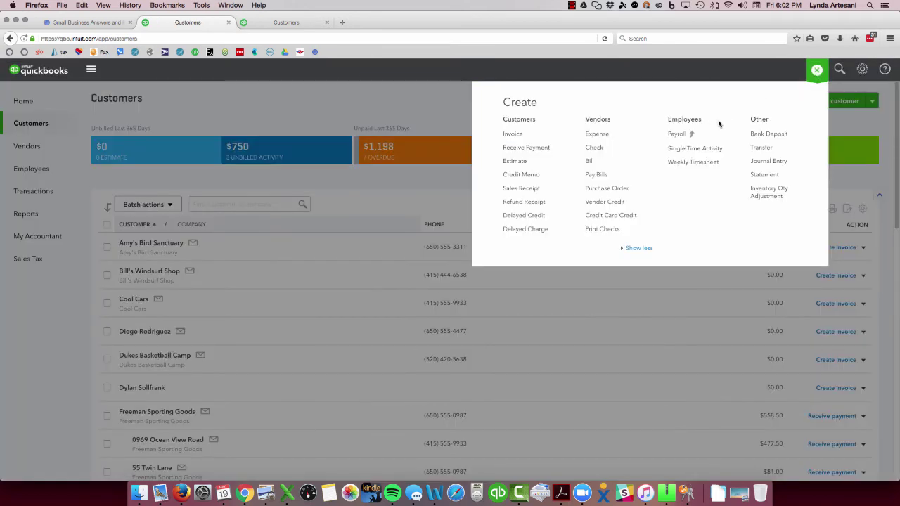
{"action": "left_click", "coordinate": [764, 133]}
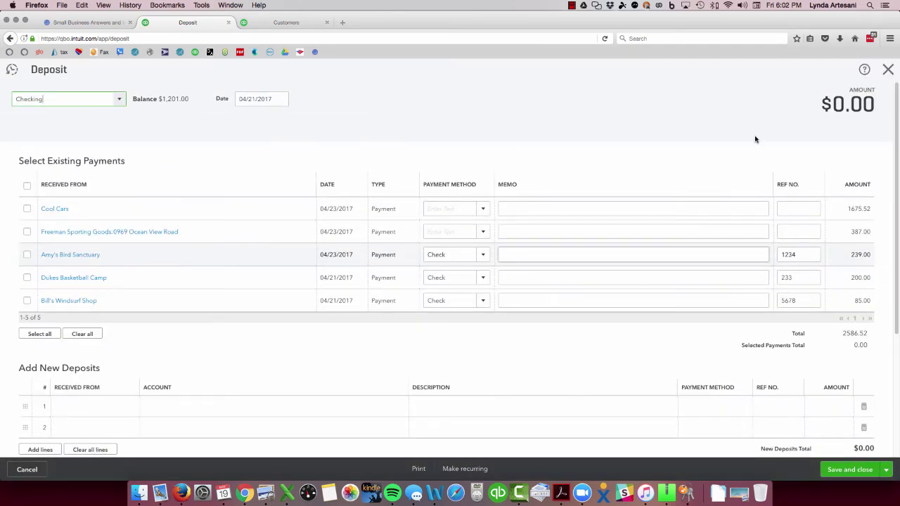
{"action": "left_click", "coordinate": [27, 232]}
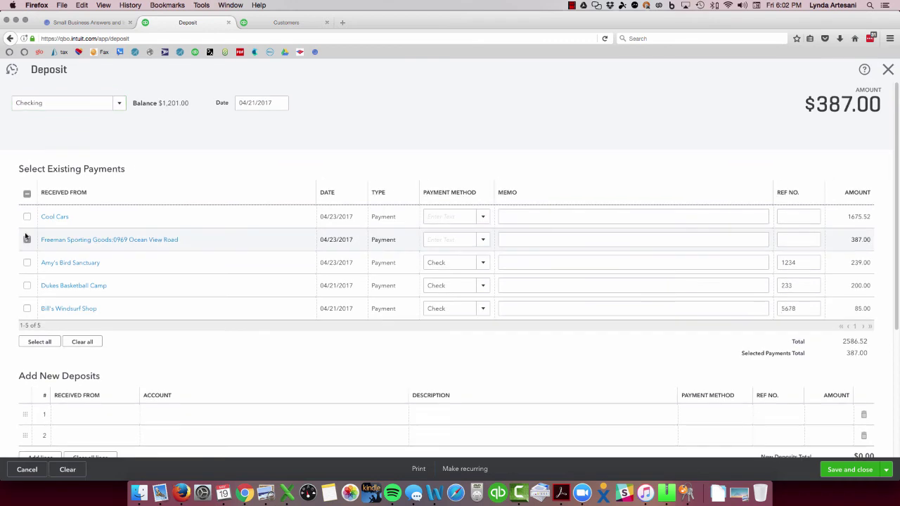
{"action": "left_click", "coordinate": [26, 309]}
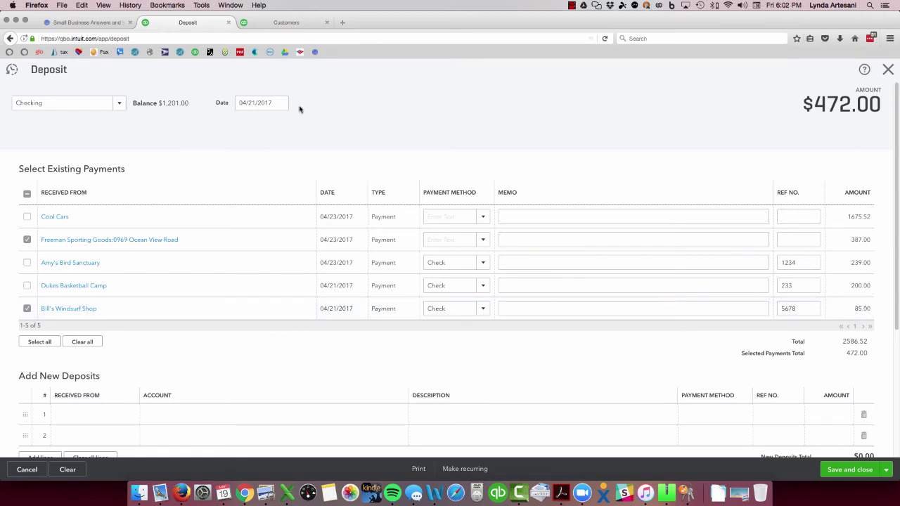
{"action": "left_click", "coordinate": [281, 106]}
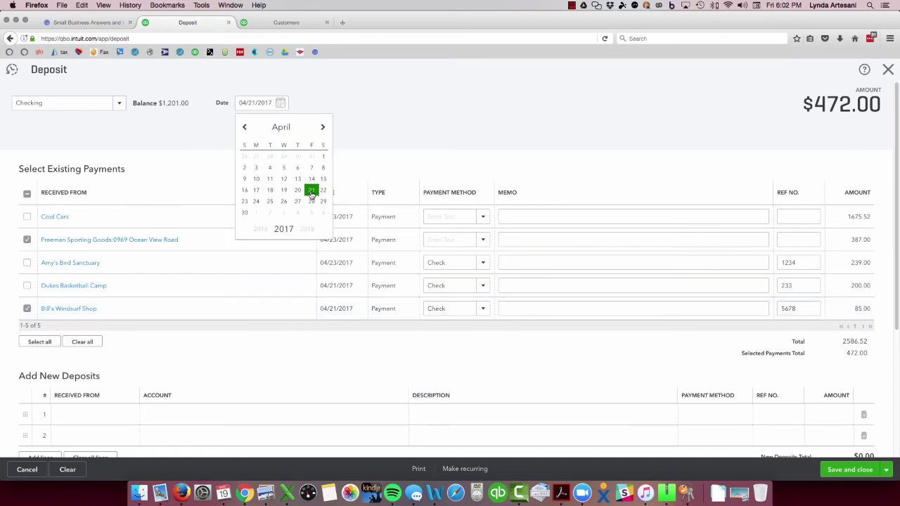
{"action": "left_click", "coordinate": [311, 190]}
{"action": "left_click", "coordinate": [888, 478]}
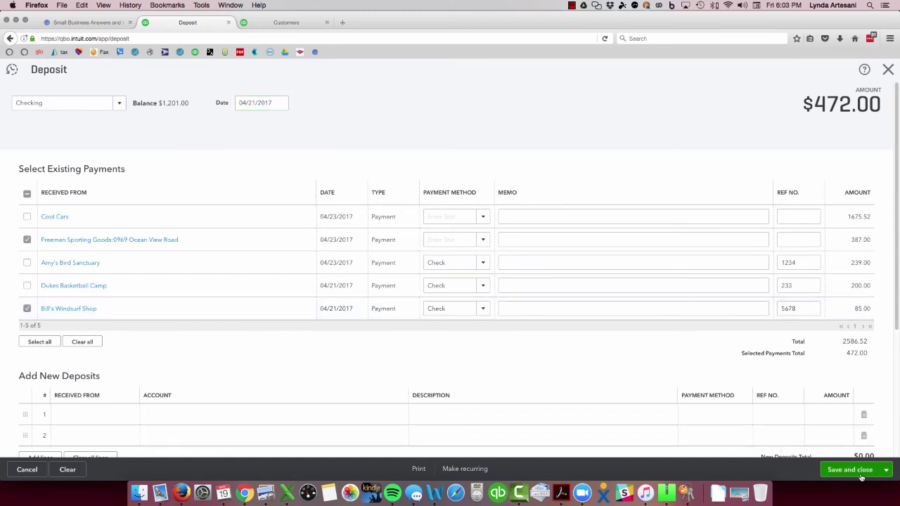
{"action": "left_click", "coordinate": [861, 477]}
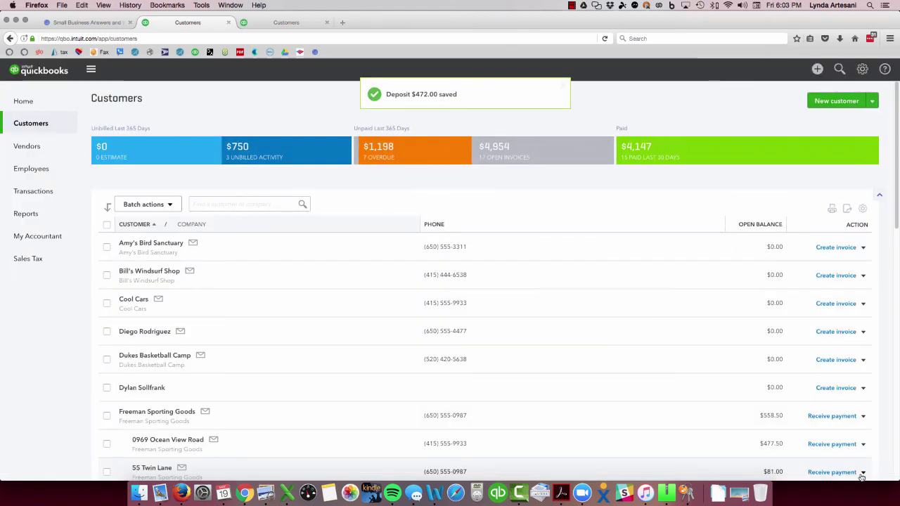
Match the $200 A Rental deposit to payment 233, then reopen the cover image.
{"action": "left_click", "coordinate": [22, 100]}
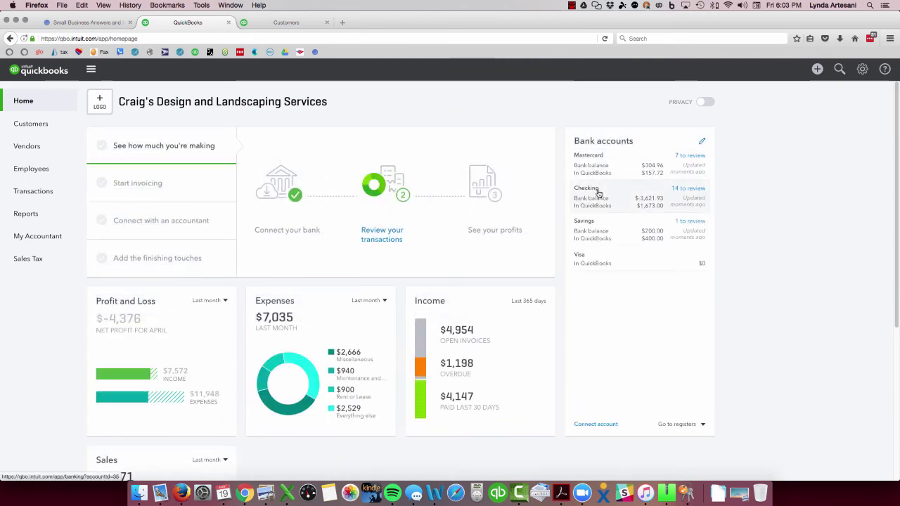
{"action": "left_click", "coordinate": [597, 192]}
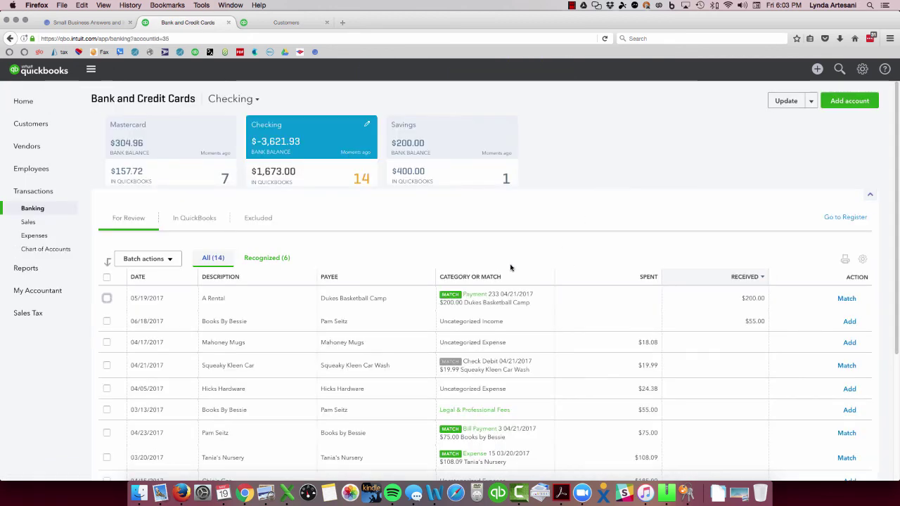
{"action": "left_click", "coordinate": [495, 277]}
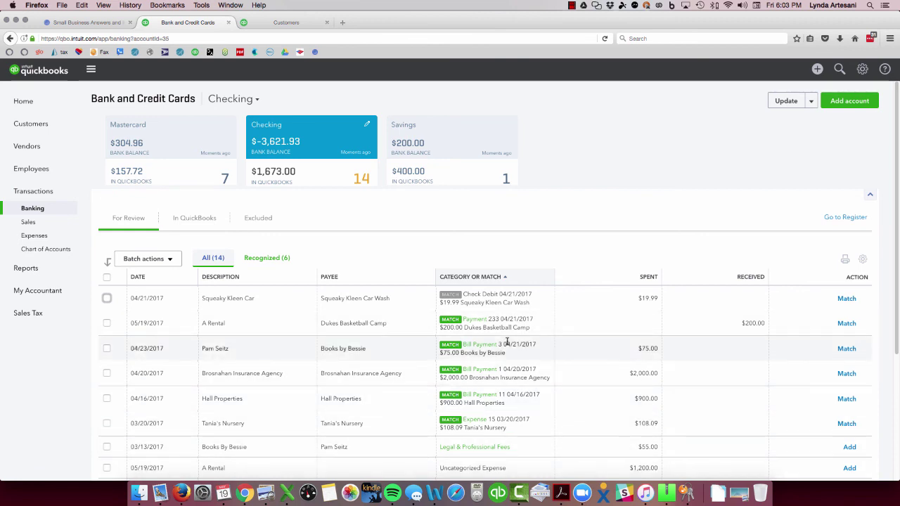
{"action": "left_click", "coordinate": [106, 323]}
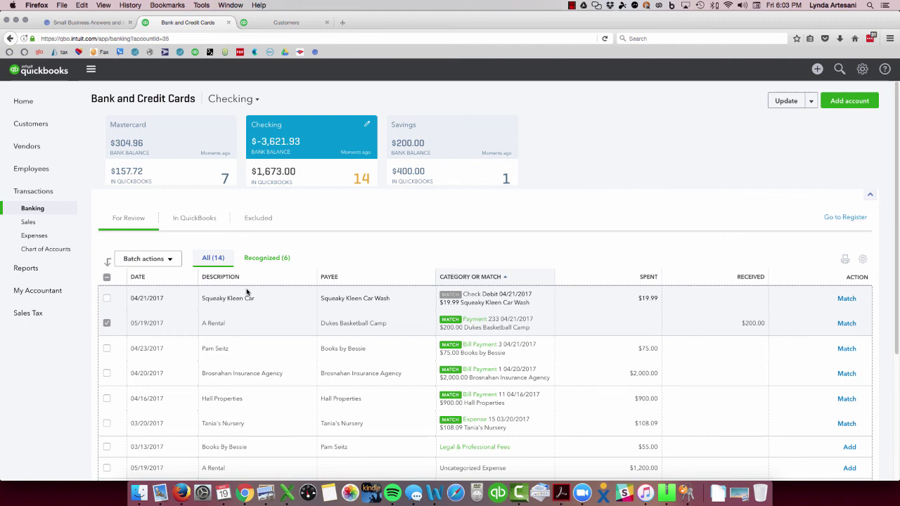
{"action": "left_click", "coordinate": [848, 327]}
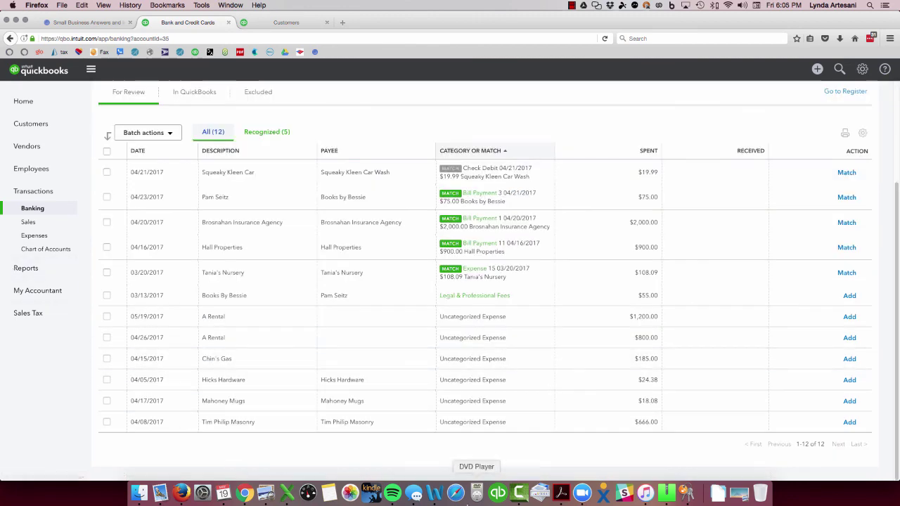
{"action": "left_click", "coordinate": [734, 491]}
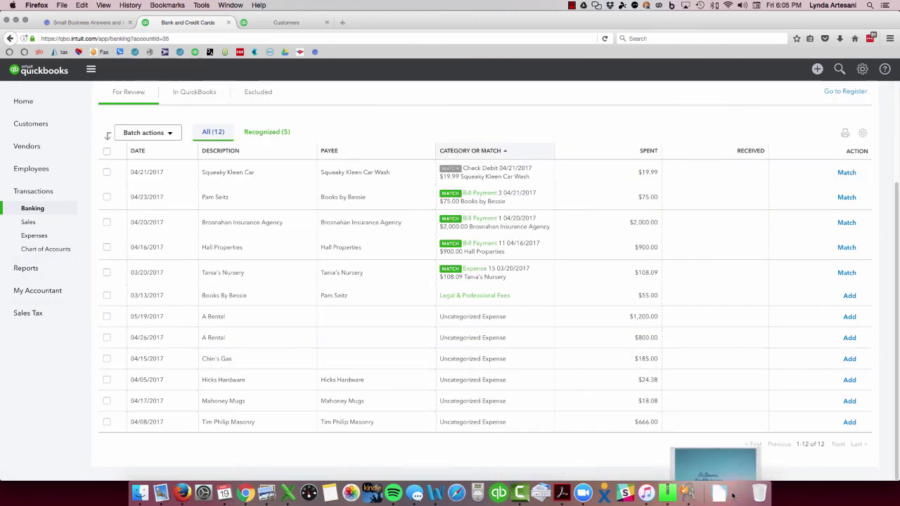